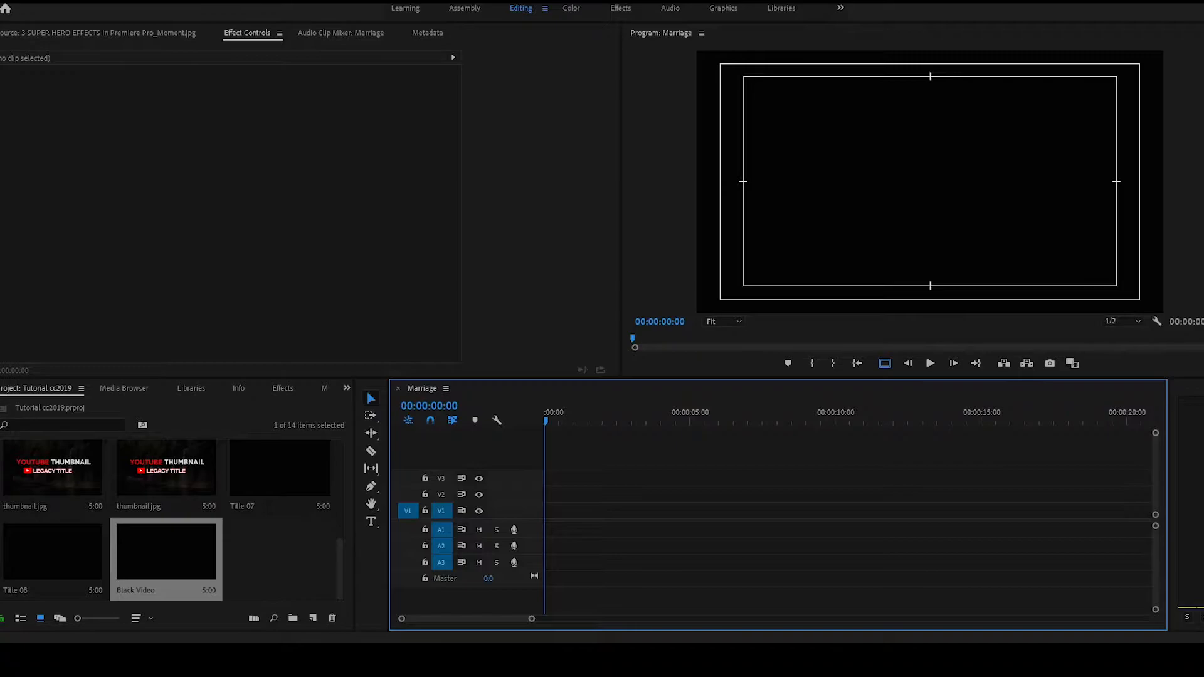
Step: Create a new Legacy Title named Title 09 at 1920 × 1080 and 60 fps, and enlarge its canvas area
left_click(10, 1)
mouse_move(37, 3)
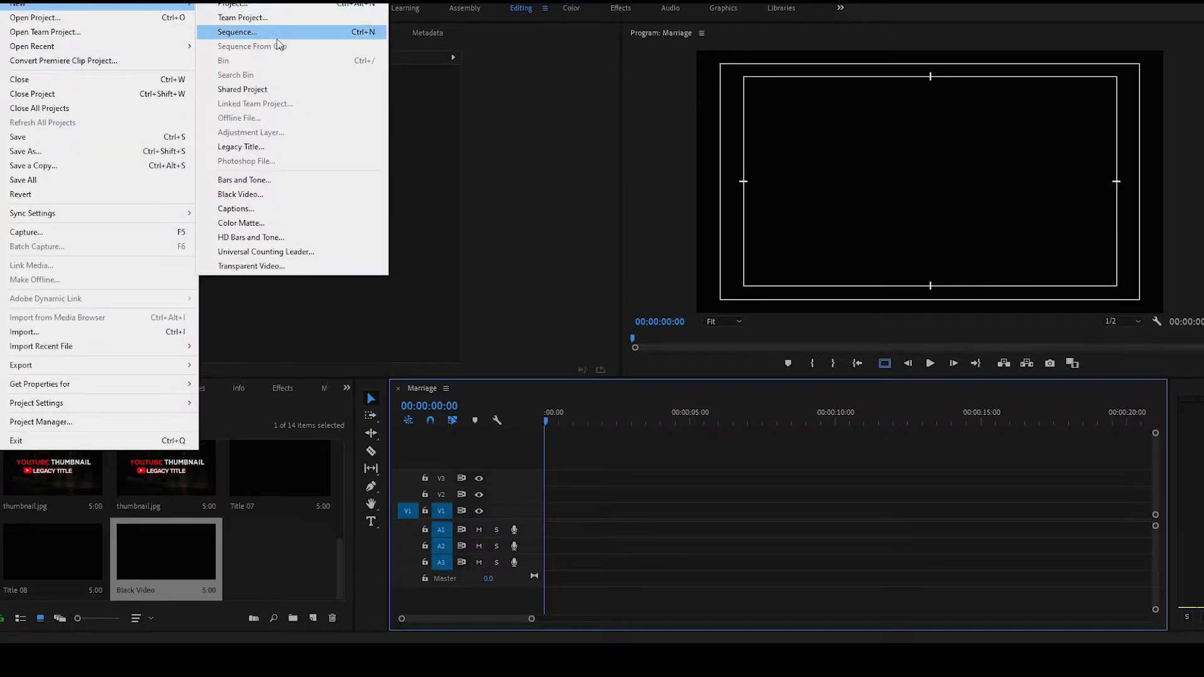
left_click(279, 151)
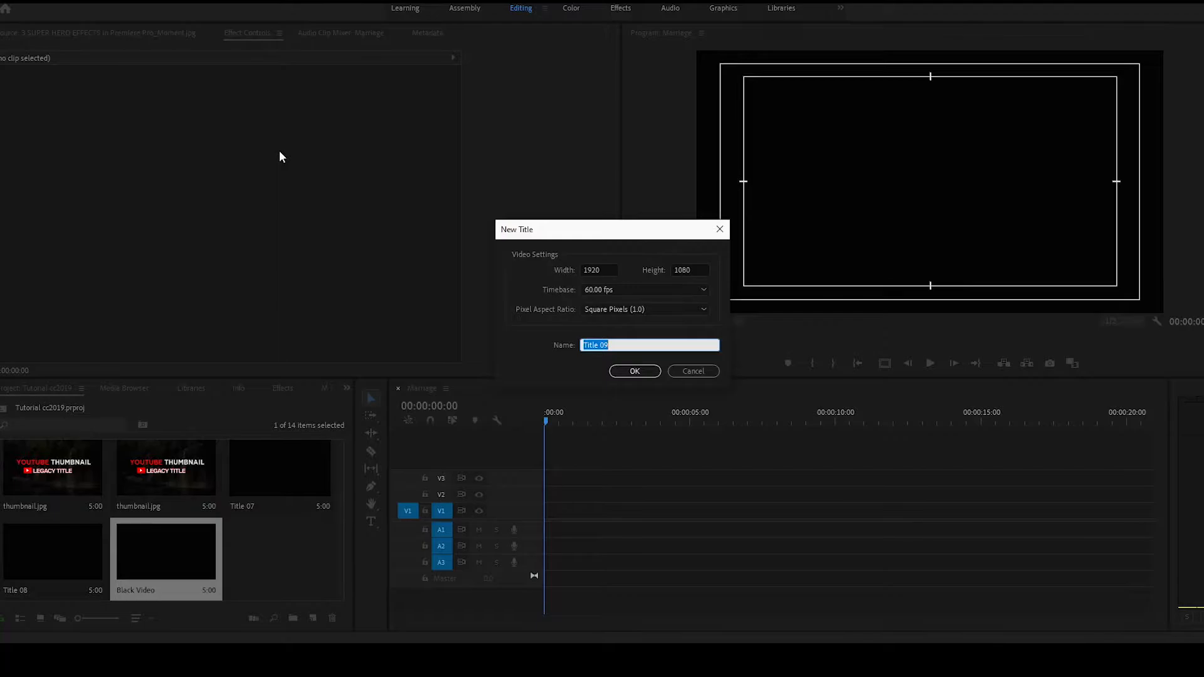
left_click(632, 370)
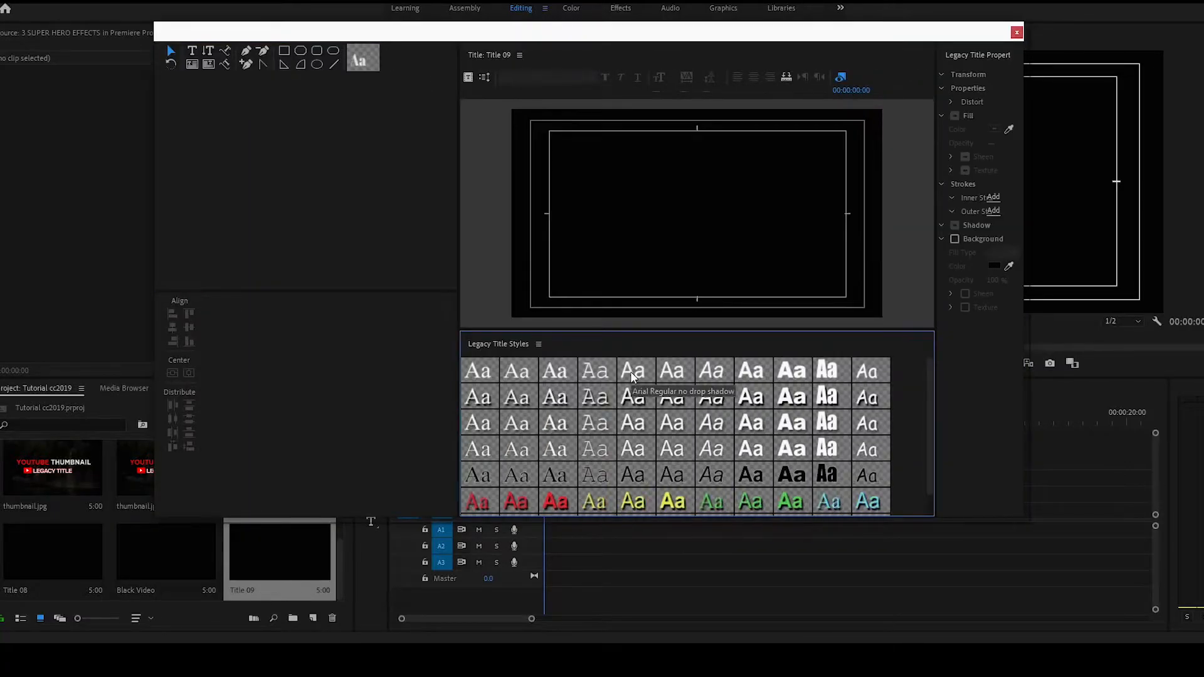
left_click_drag(458, 138, 323, 146)
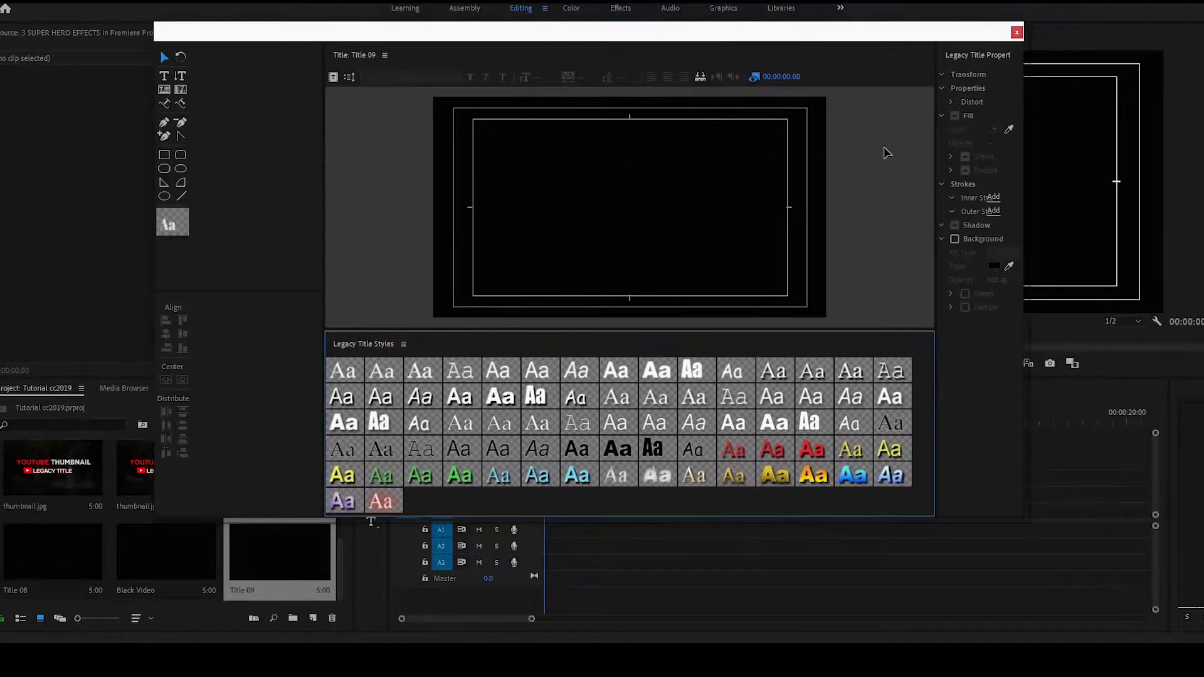
left_click_drag(937, 180, 945, 180)
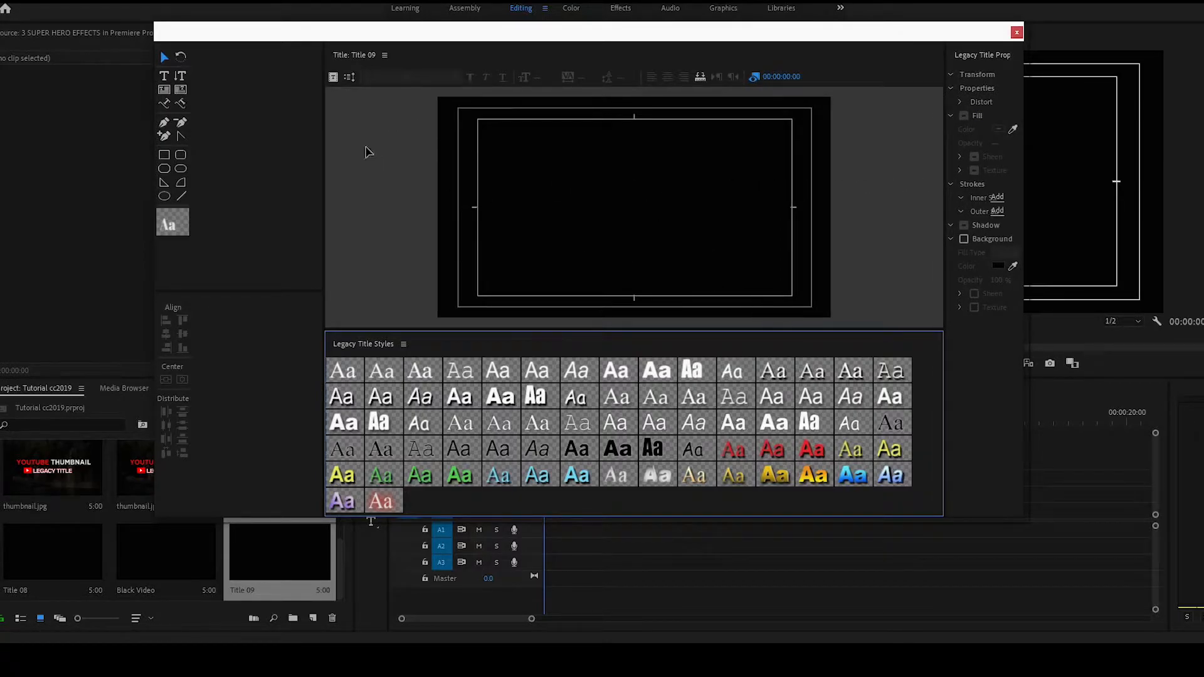
Step: Make the title a Roll that starts off screen and ends off screen
left_click(349, 78)
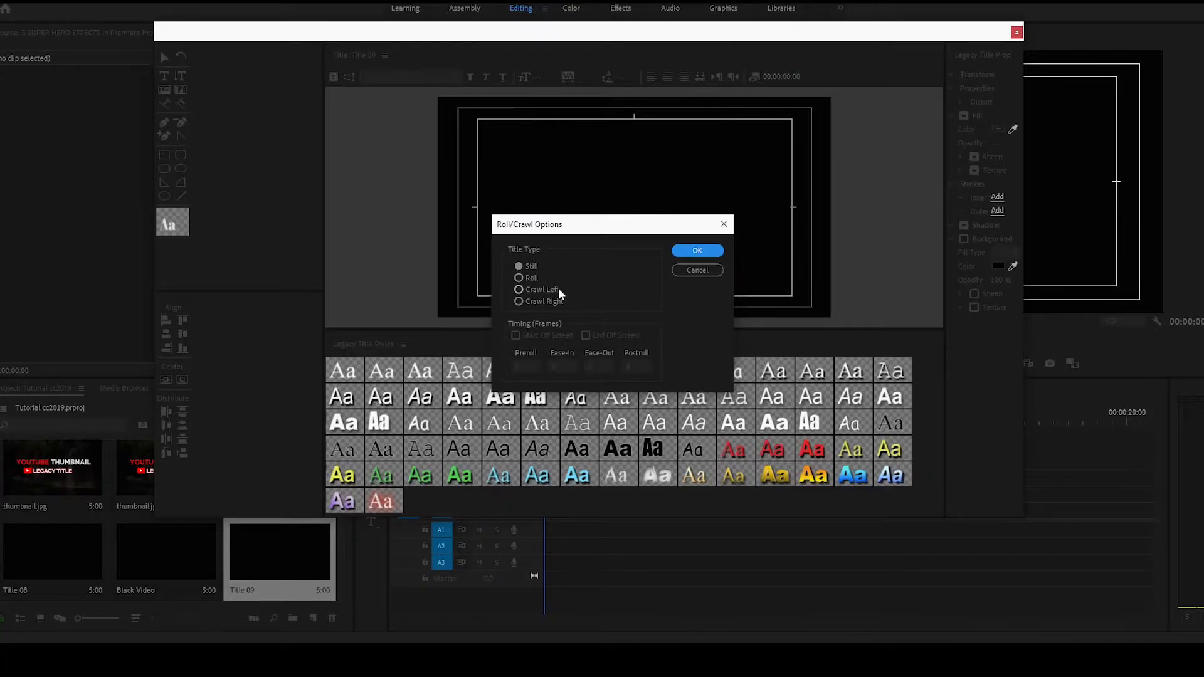
left_click(518, 277)
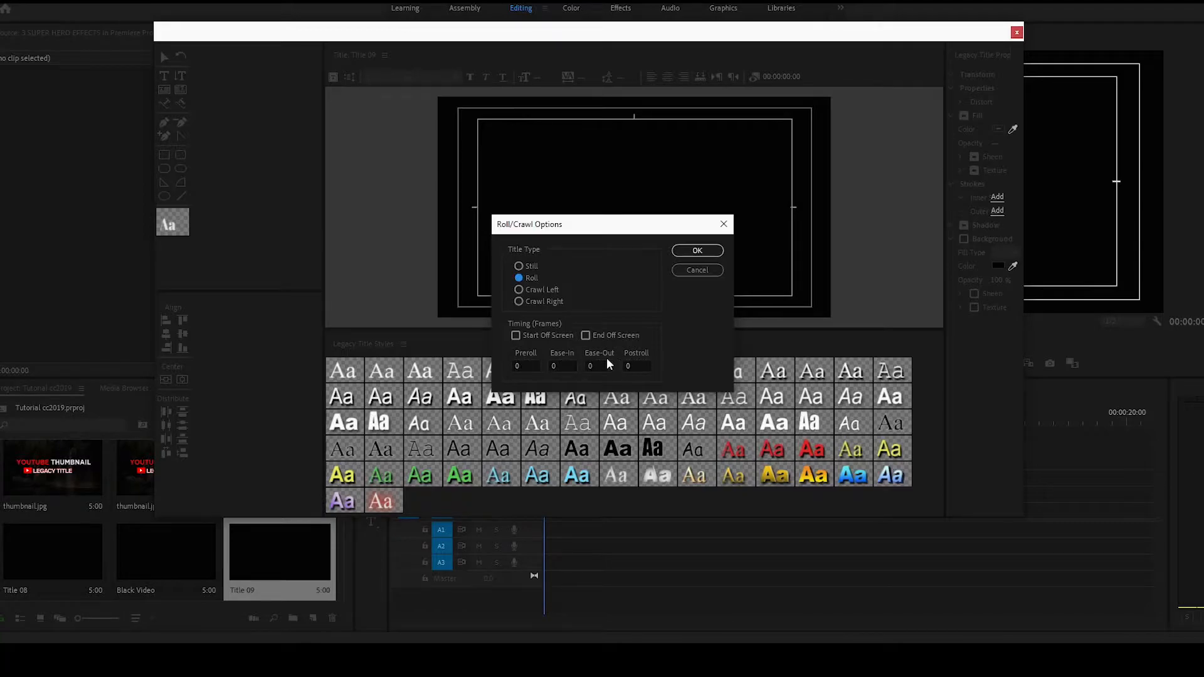
left_click(516, 336)
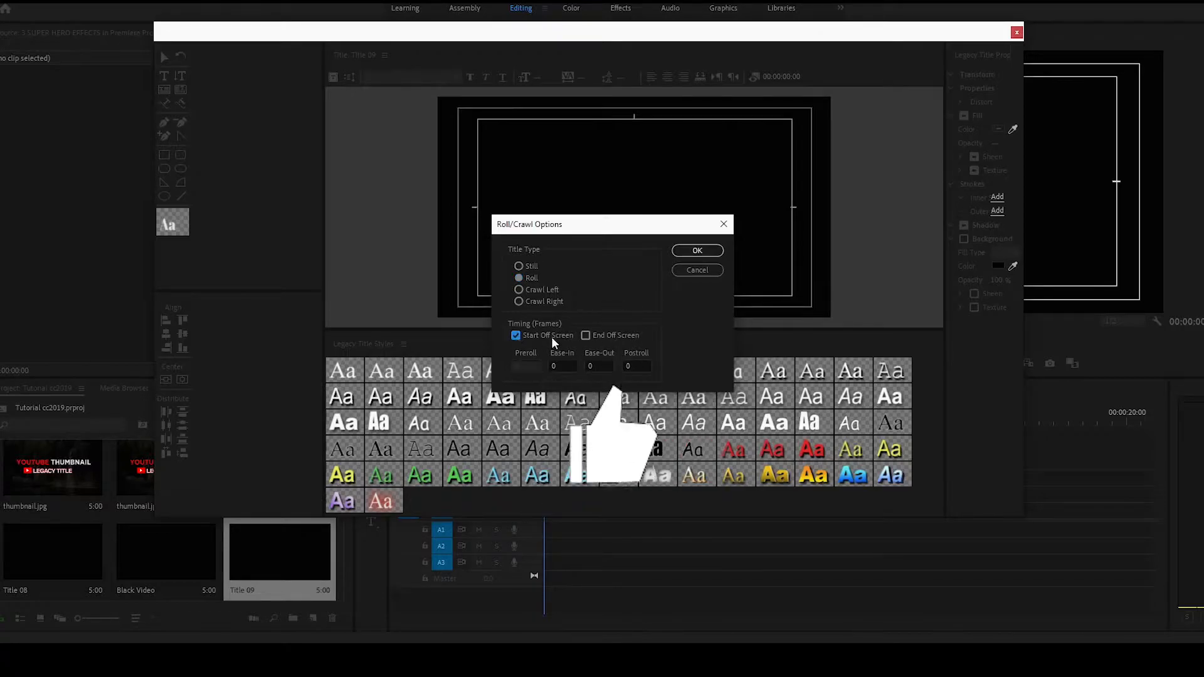
left_click(585, 336)
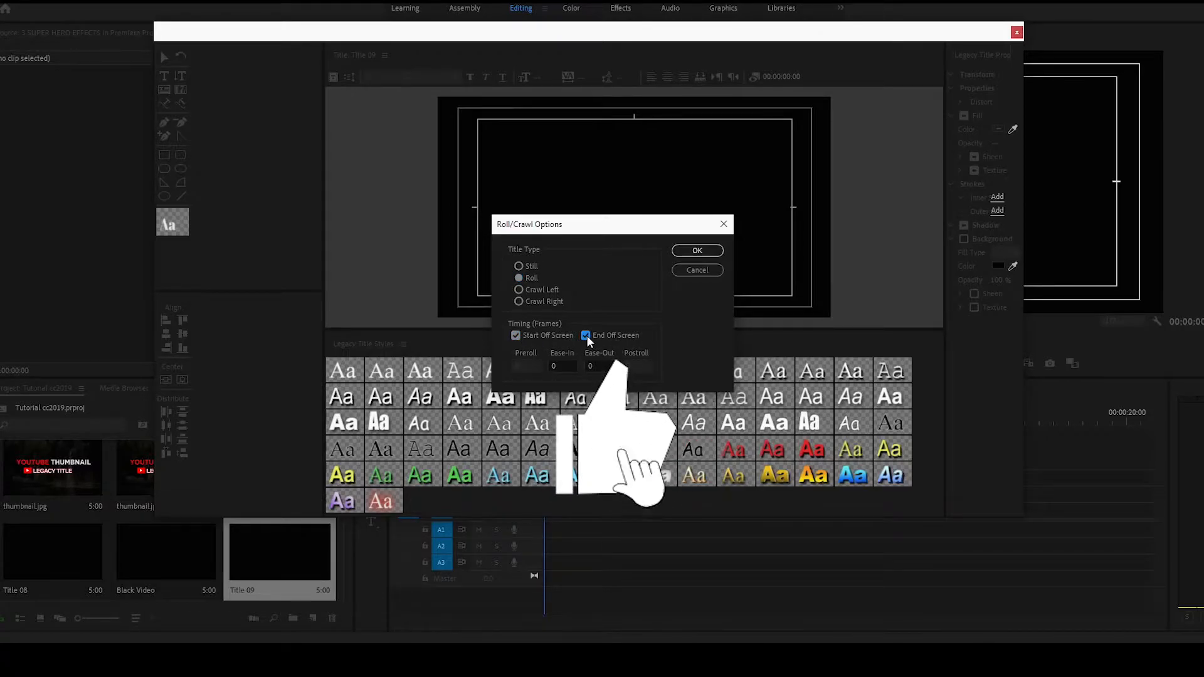
left_click(703, 253)
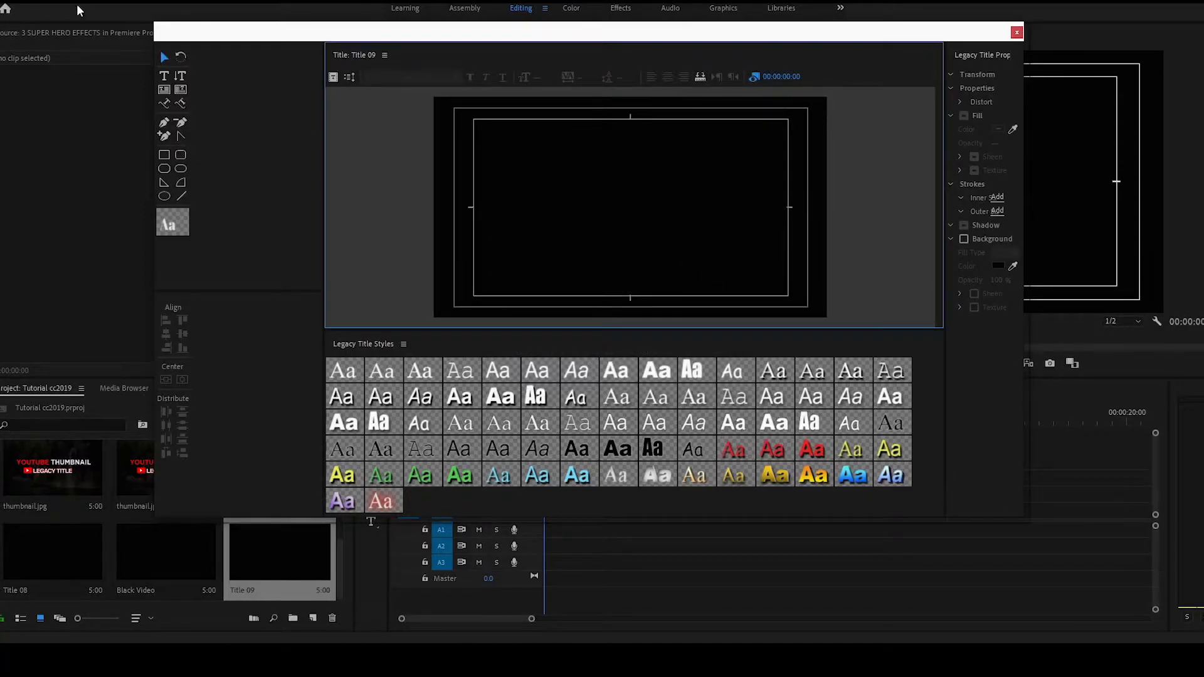
Step: Add text near the centre of the title canvas, pasting in the entire contents of the Notepad file "Rolling text write up"
left_click(164, 76)
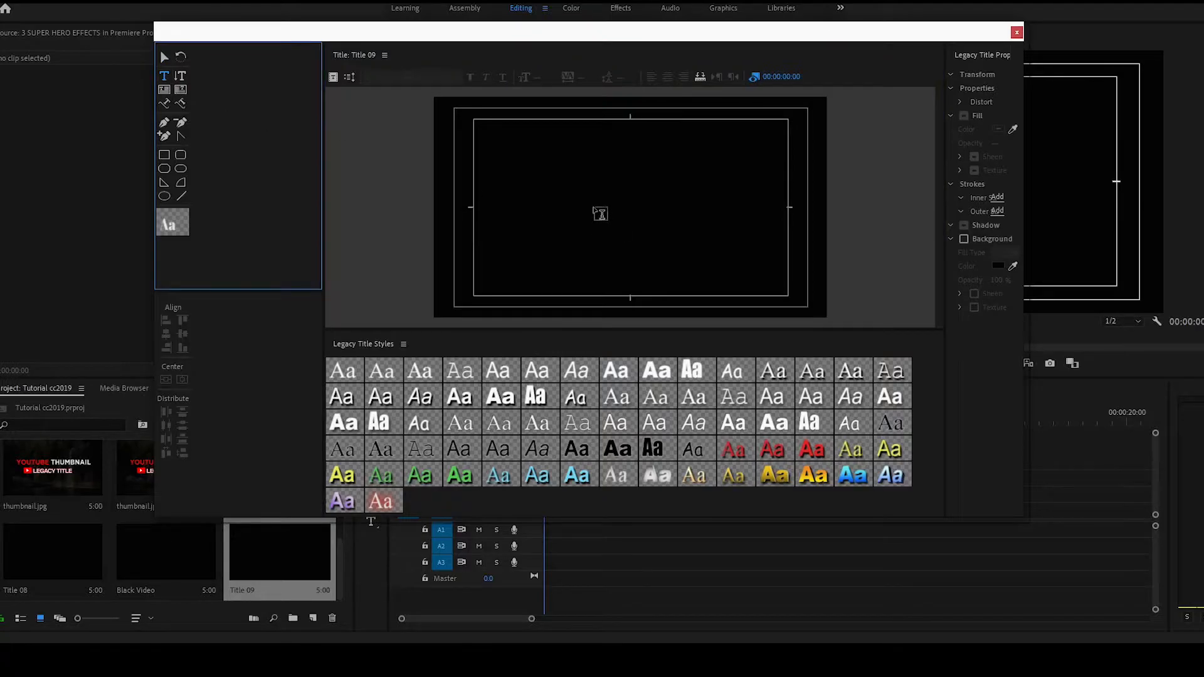
left_click(596, 210)
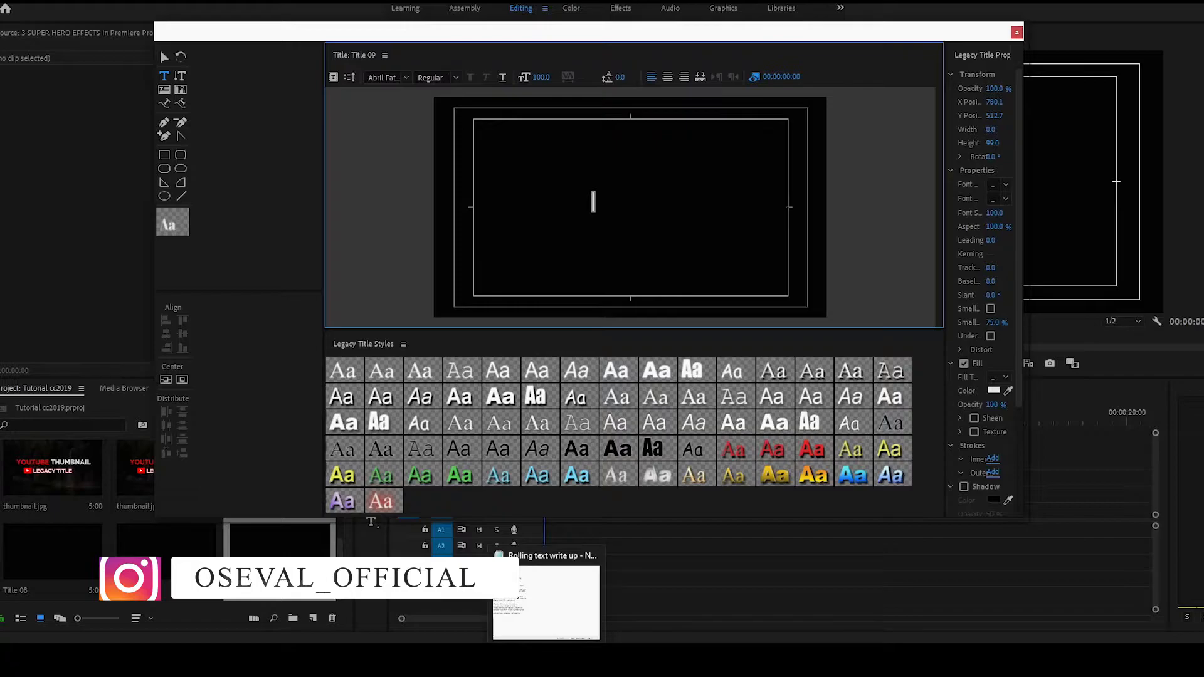
left_click(551, 630)
left_click(503, 365)
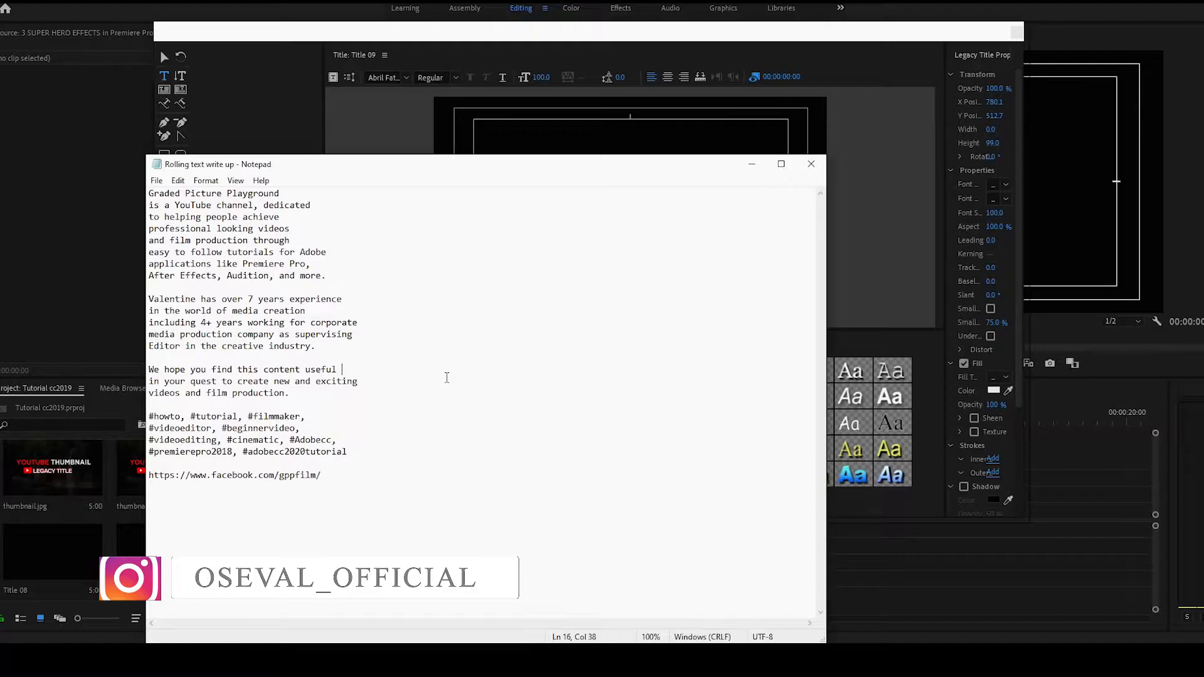
key("ctrl+a")
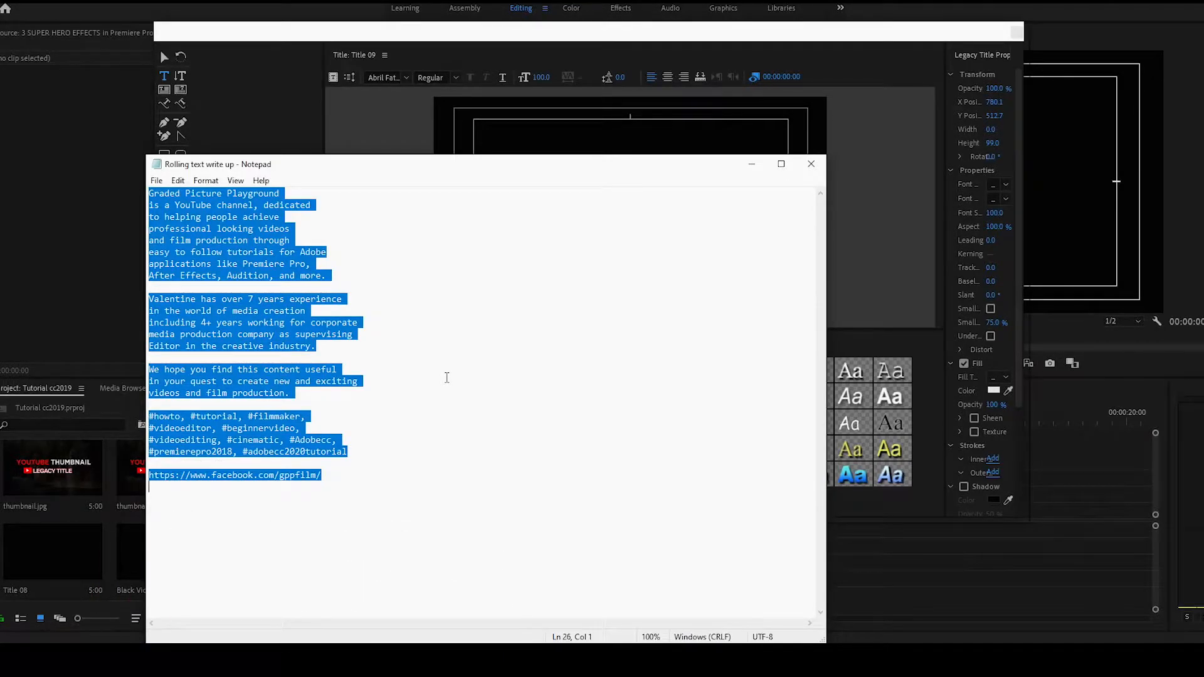
left_click(756, 165)
left_click(593, 201)
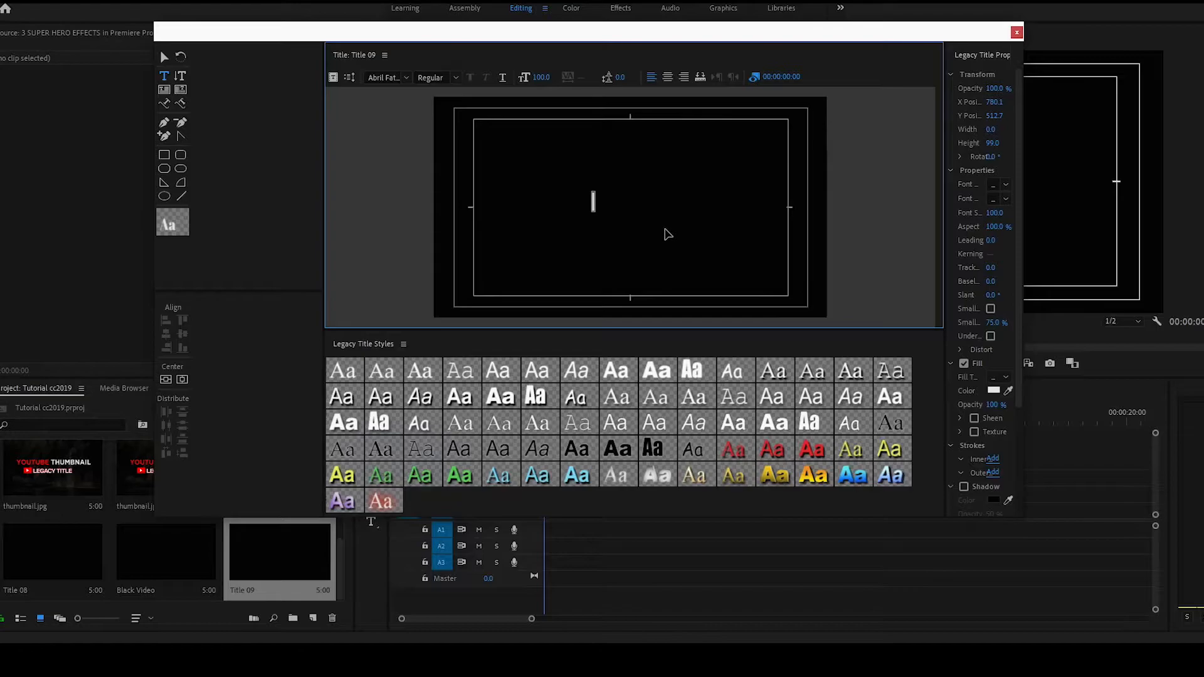
key("ctrl+v")
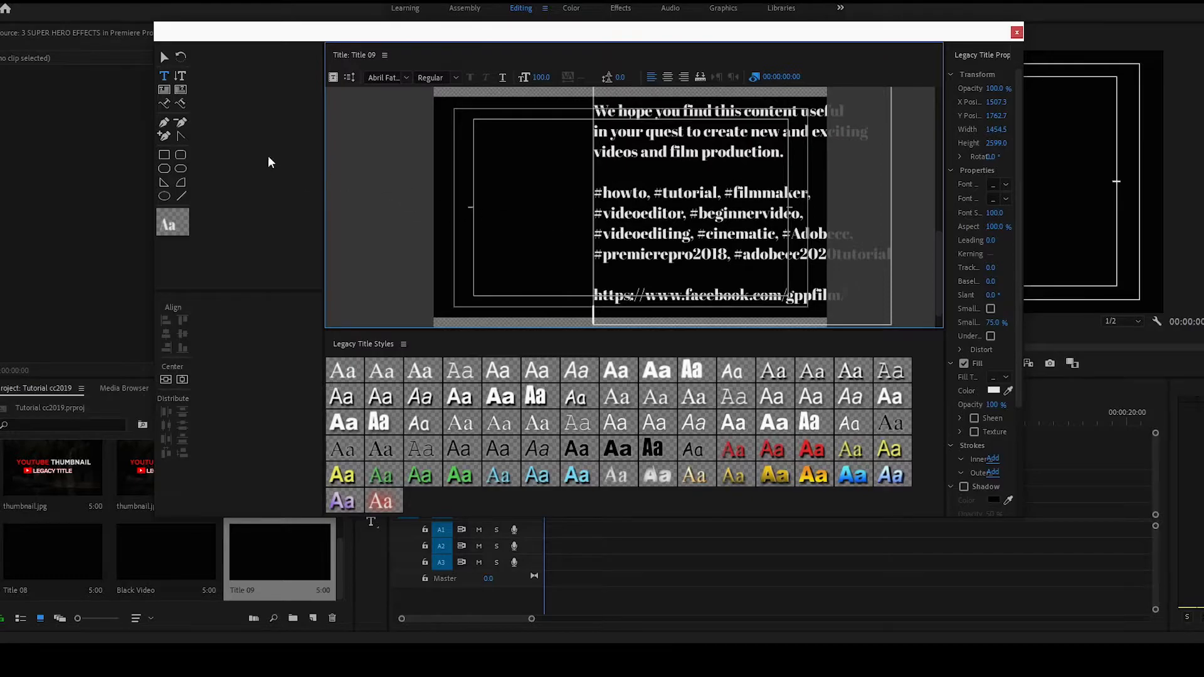
Step: Set the pasted text's font size to 43 and centre-align its lines
left_click(165, 57)
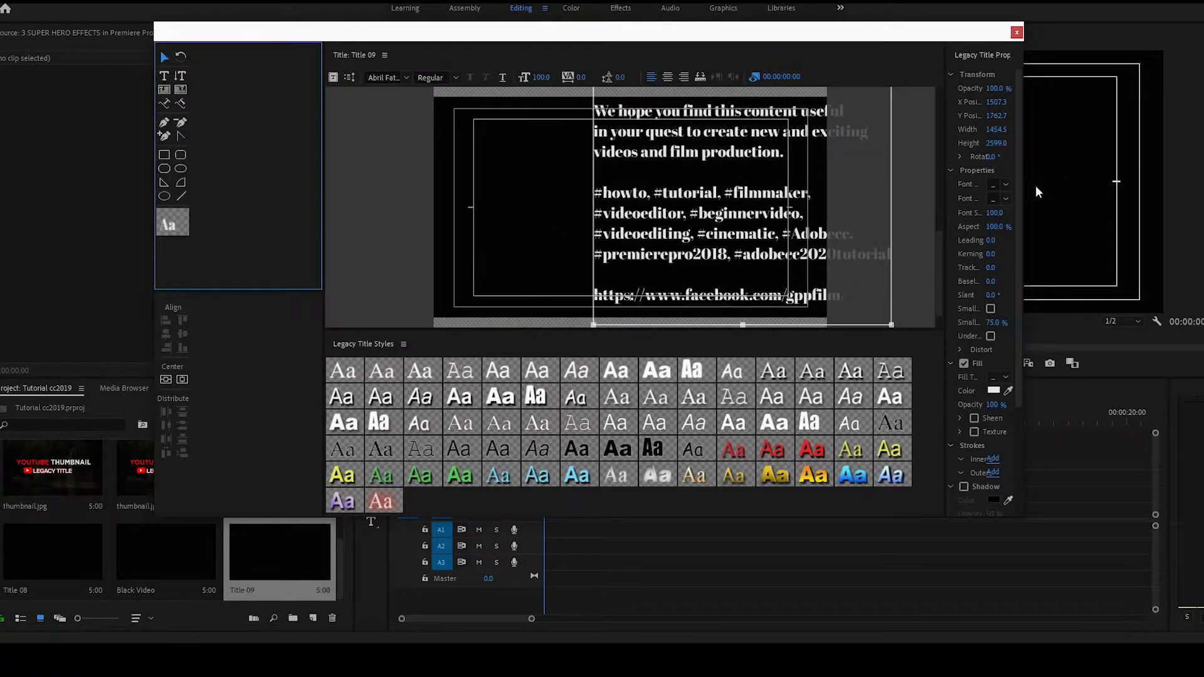
left_click(995, 213)
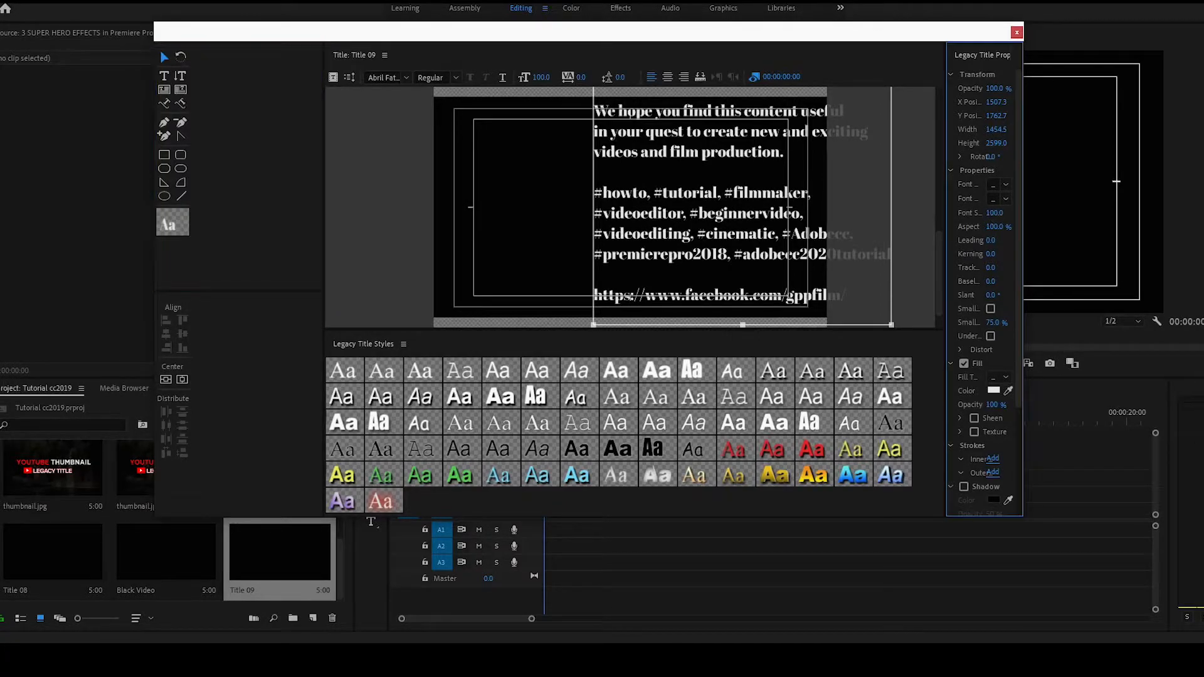
type("50")
key("Return")
left_click_drag(993, 213, 939, 106)
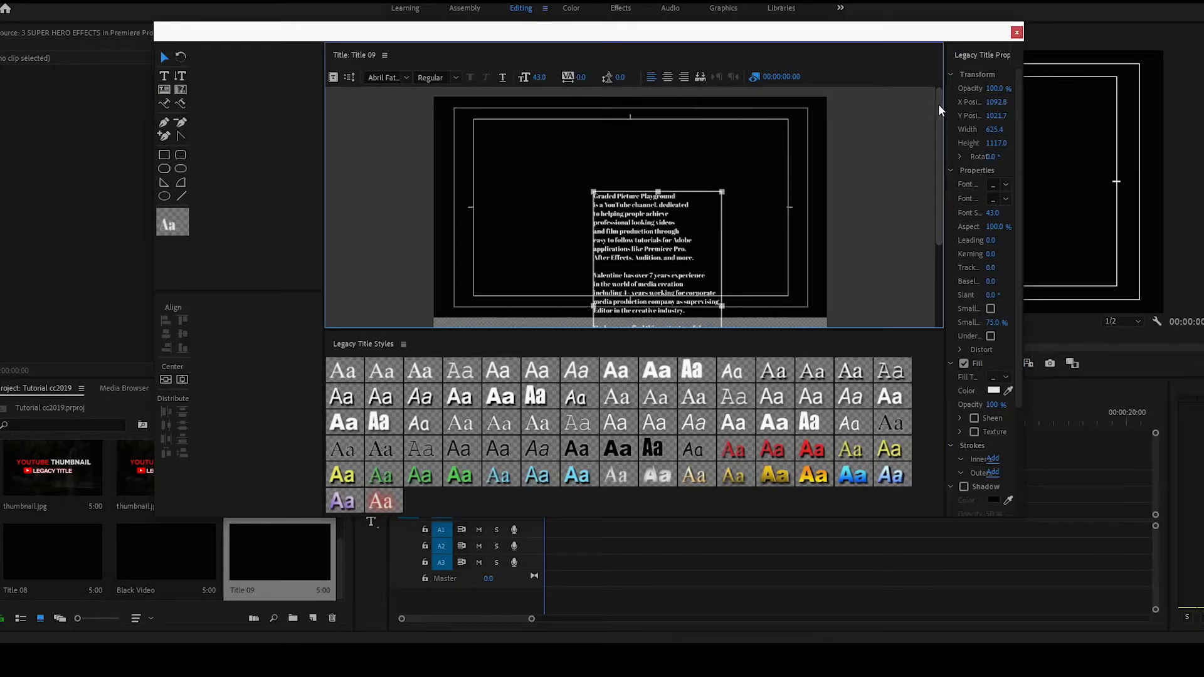
left_click(669, 78)
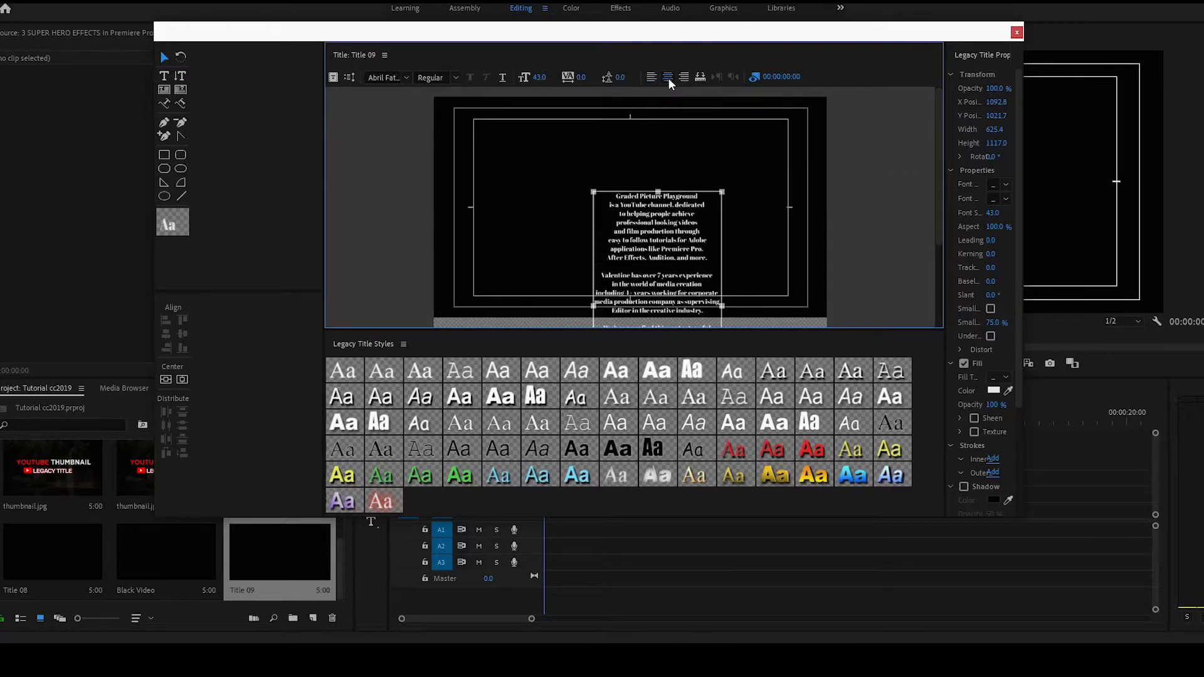
Step: Enlarge the text block to about 1361 × 1560, centre it horizontally inside the title-safe frame, and close the title window
left_click_drag(724, 191, 803, 118)
left_click_drag(564, 111, 524, 101)
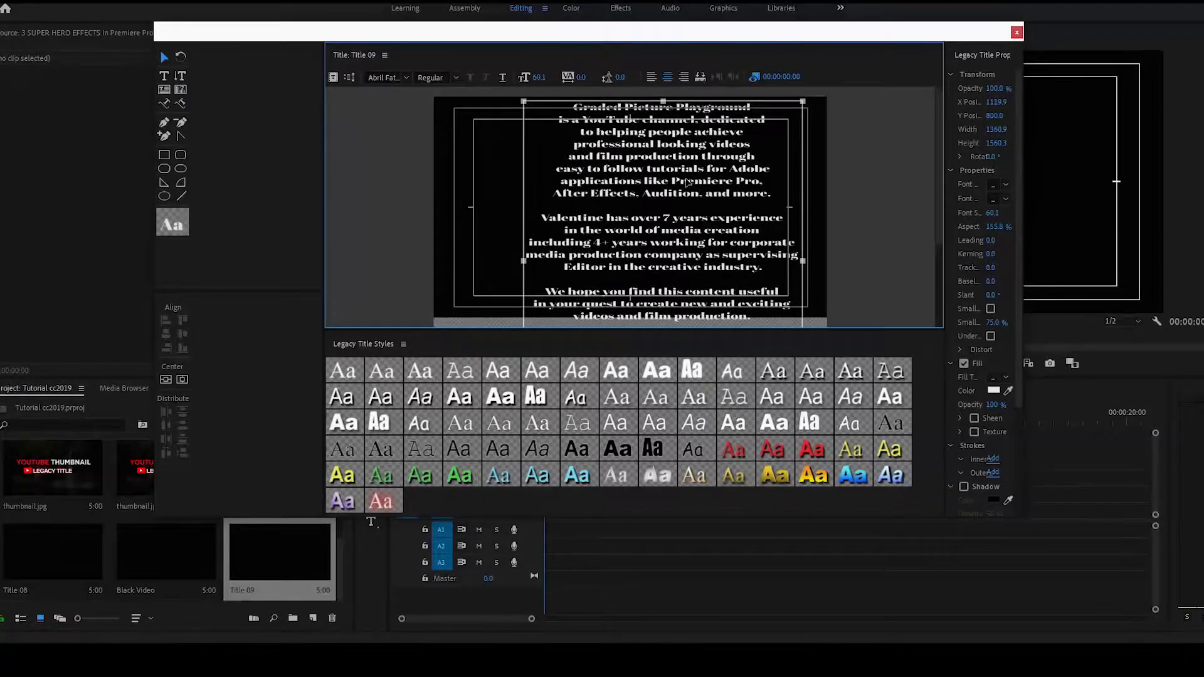
left_click_drag(701, 187, 666, 208)
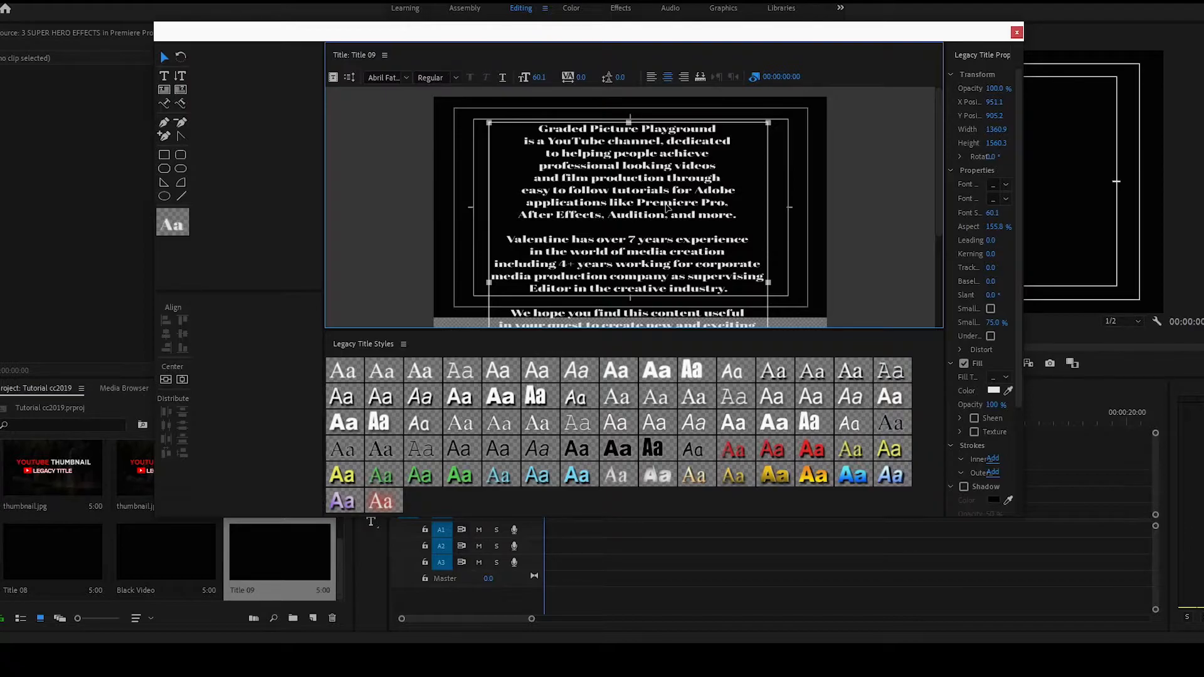
left_click(1016, 32)
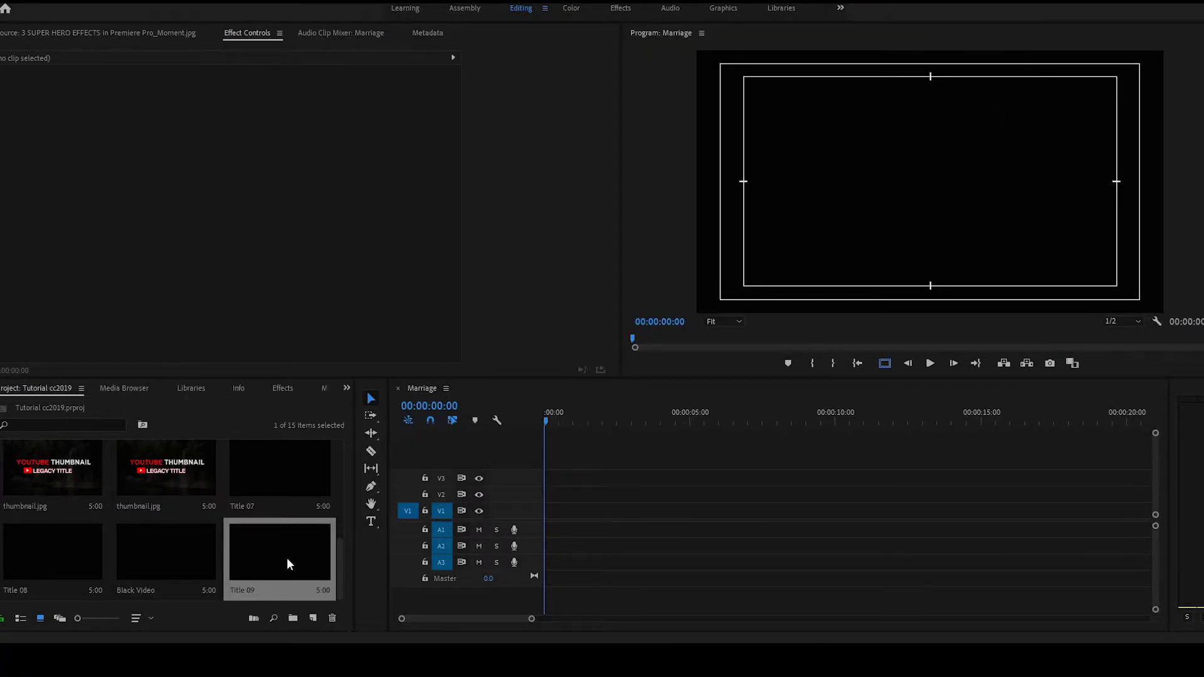
Step: Place Title 09 at the start of video track V1 and play the sequence to preview the roll
left_click_drag(286, 559, 547, 526)
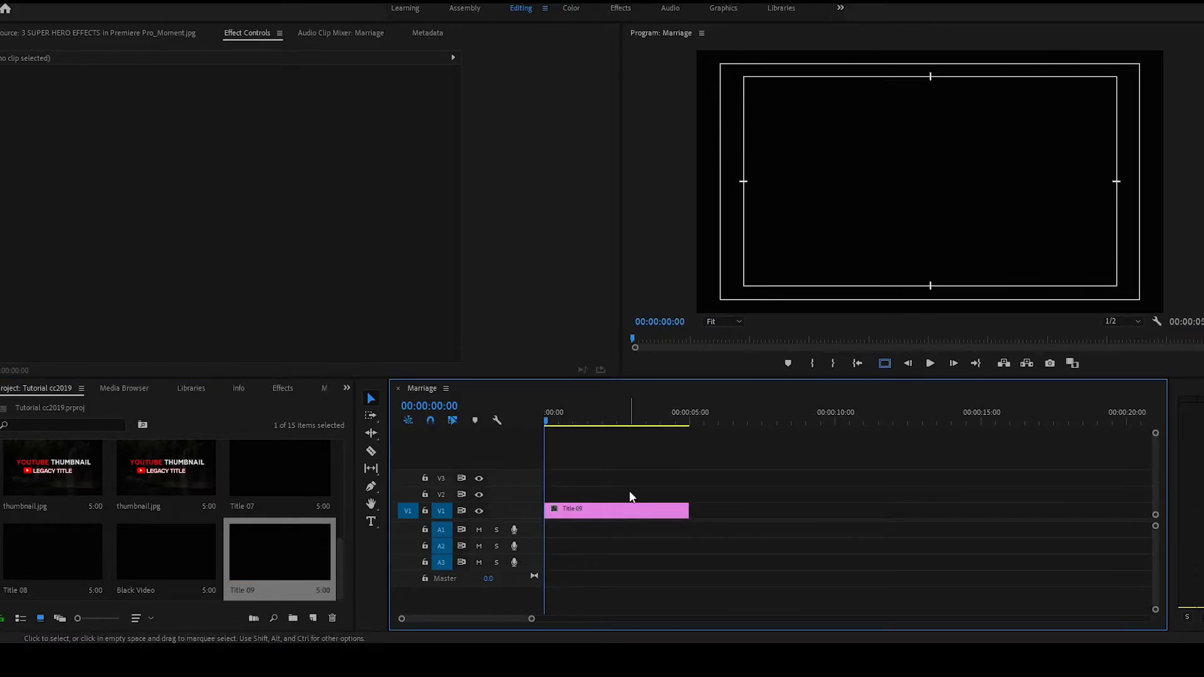
key("space")
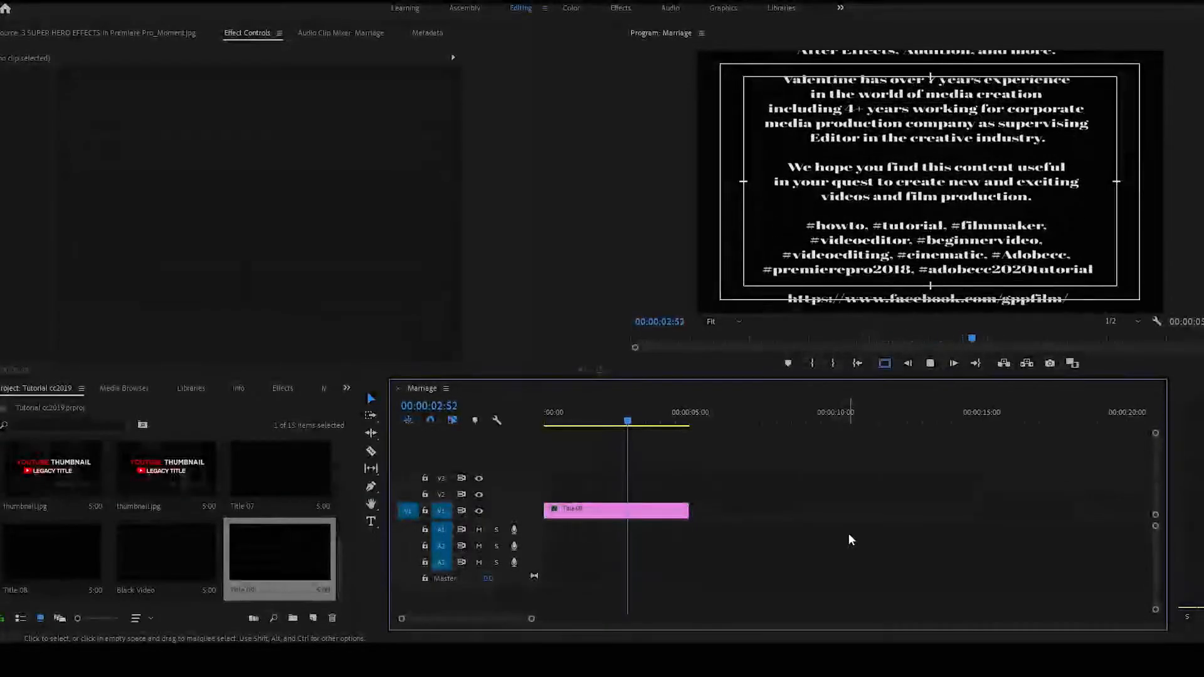
key("space")
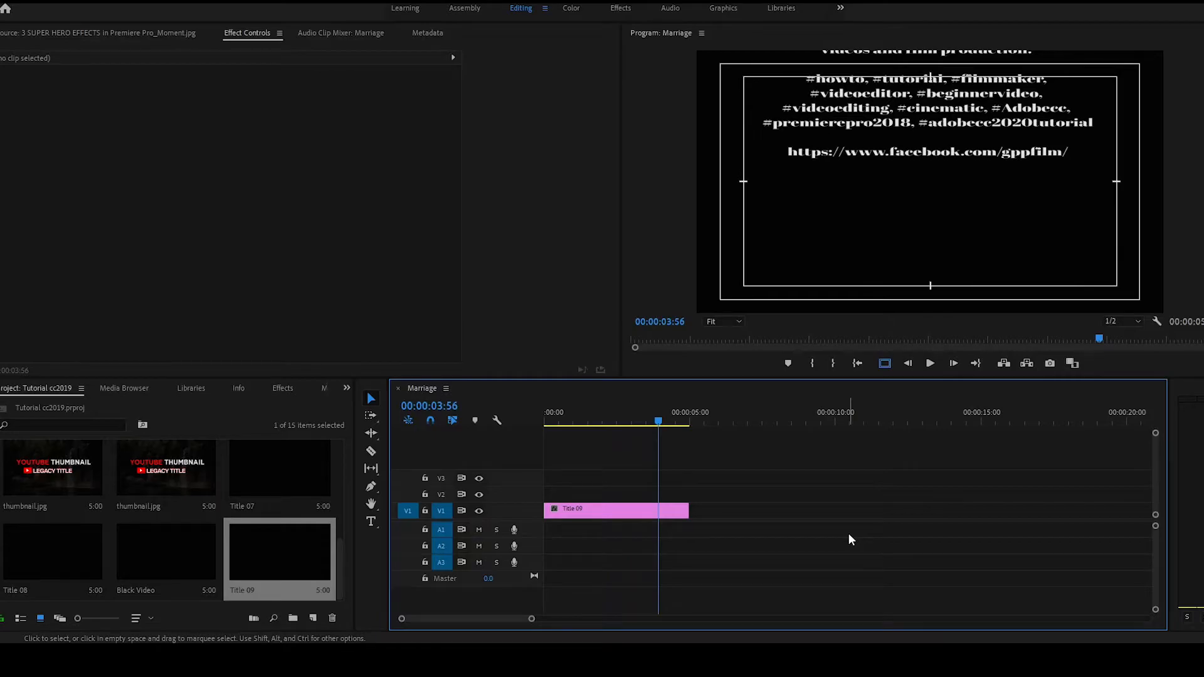
Step: Extend the Title 09 clip on V1 to about 20 seconds and play it to check the scrolling speed
left_click_drag(698, 513, 1003, 511)
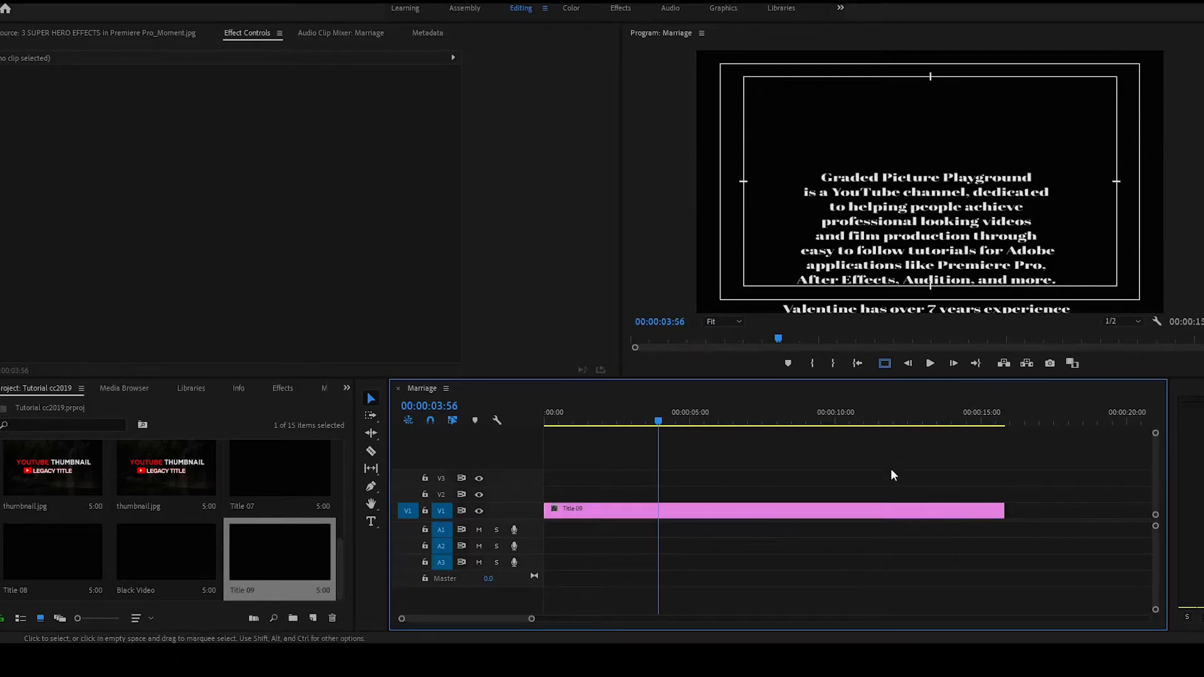
left_click_drag(645, 418, 498, 421)
key("space")
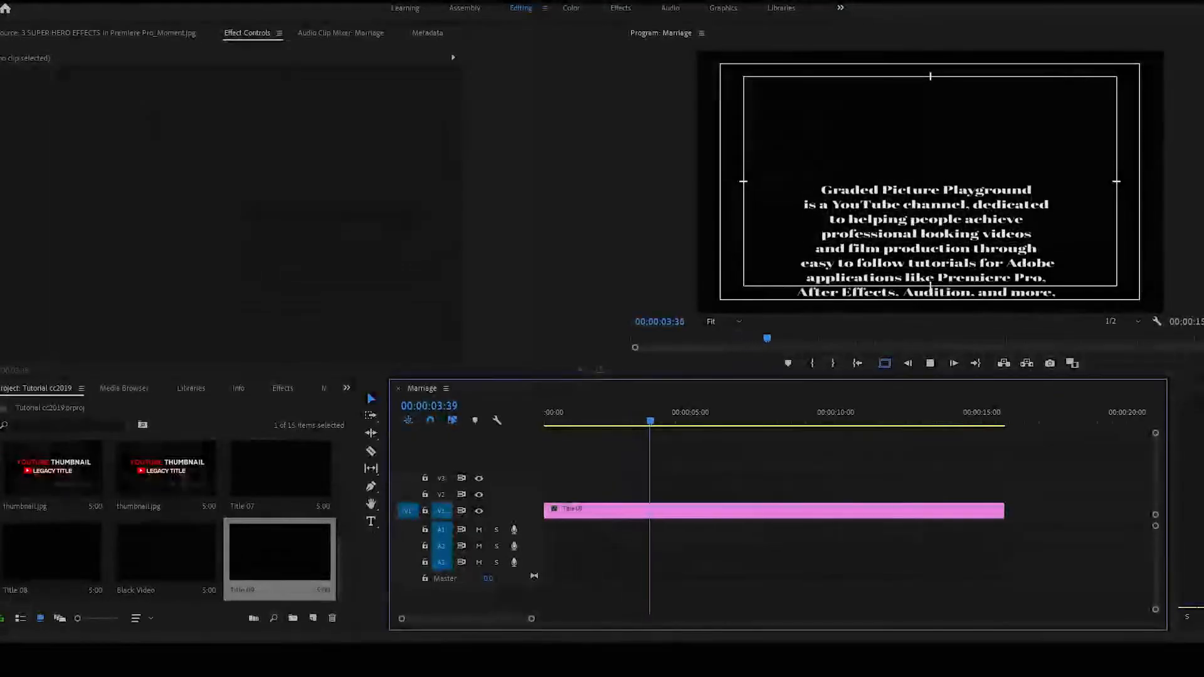
left_click_drag(1004, 511, 1132, 511)
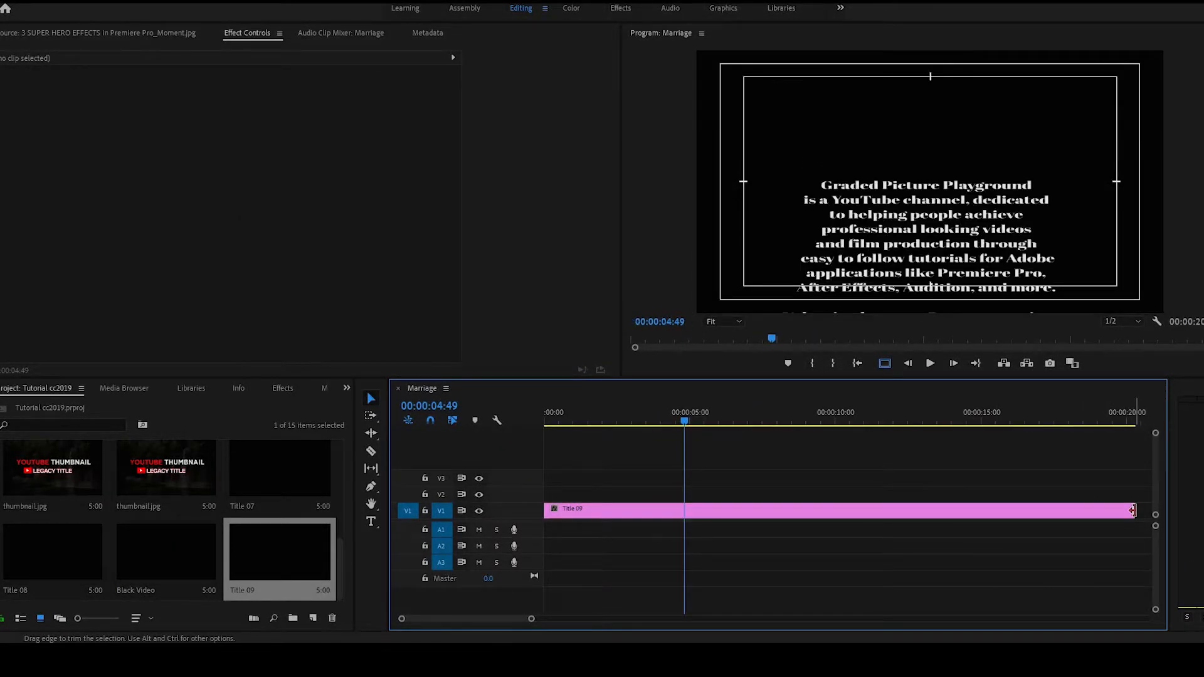
key("space")
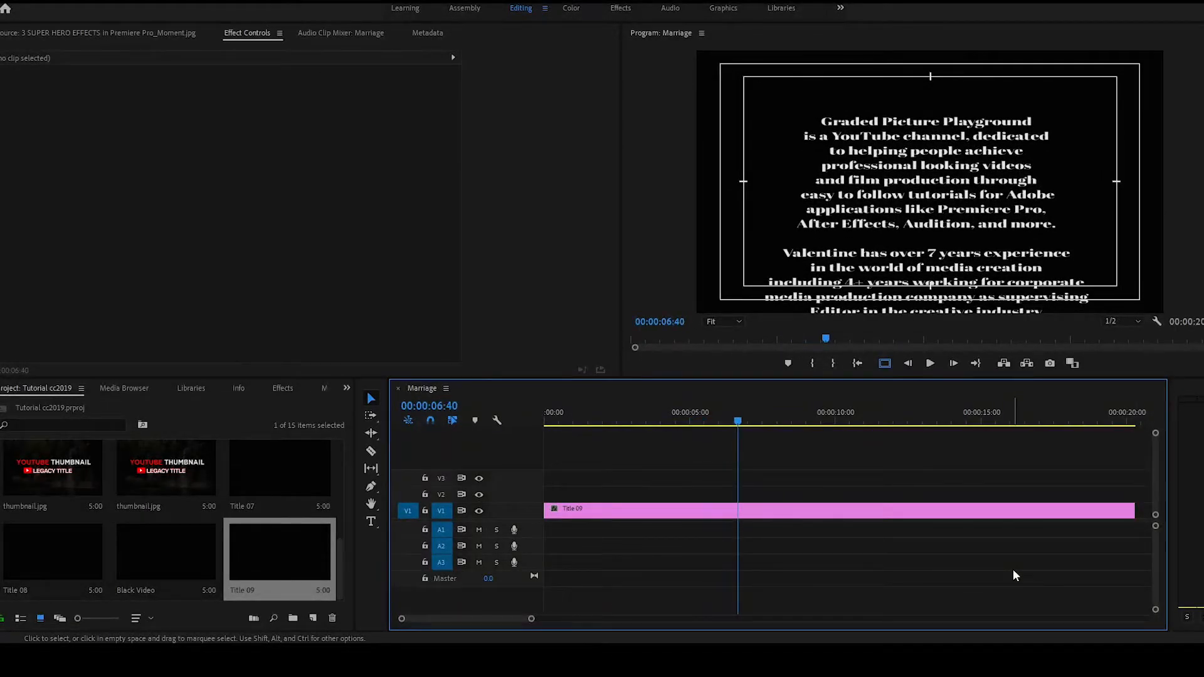
Step: Extend the Title 09 clip to about 2 minutes 7 seconds and play back the slower roll
key("minus")
key("minus")
key("minus")
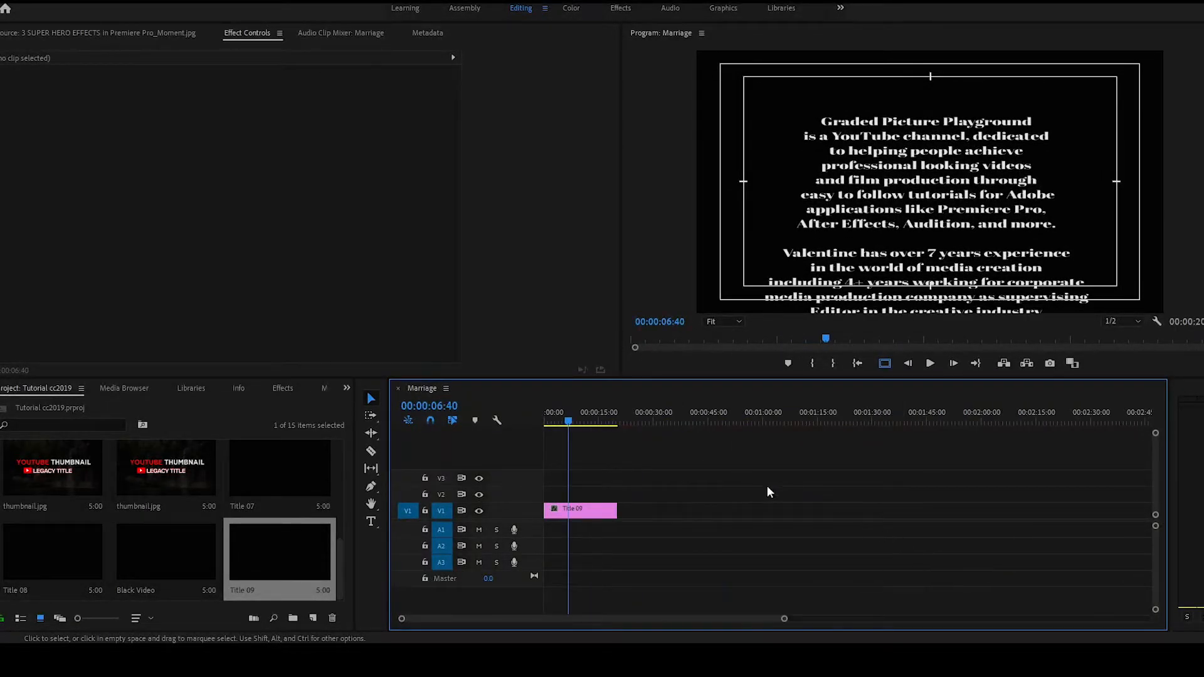
left_click_drag(616, 510, 928, 509)
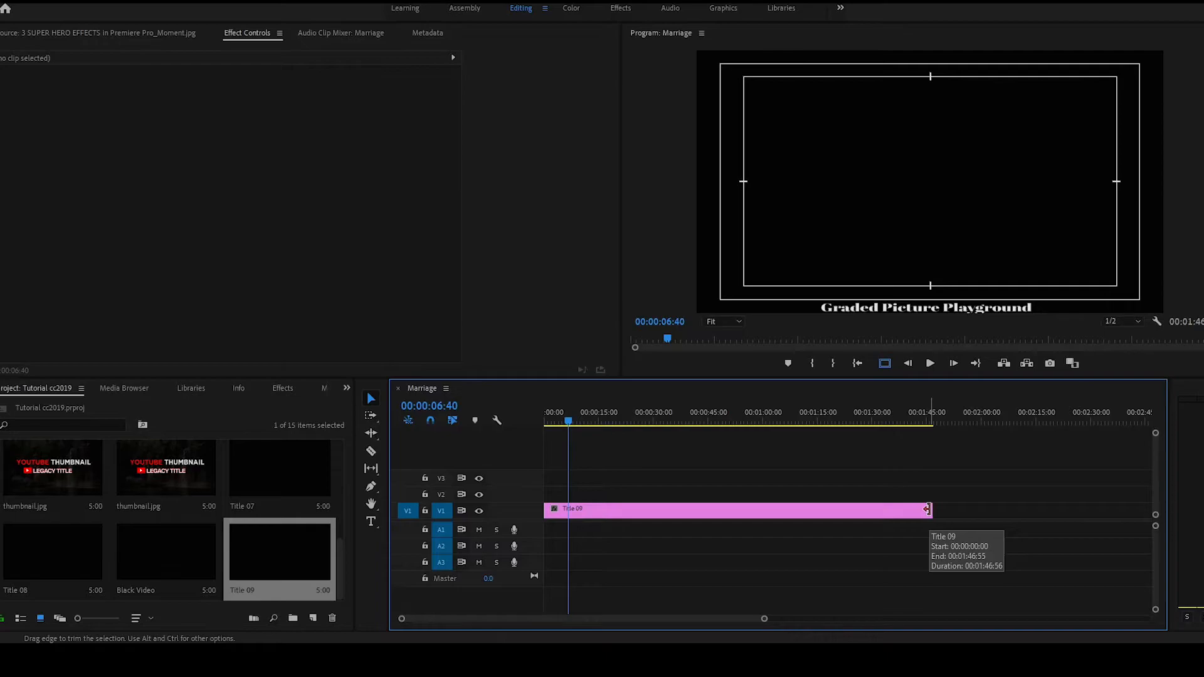
left_click_drag(928, 509, 1006, 509)
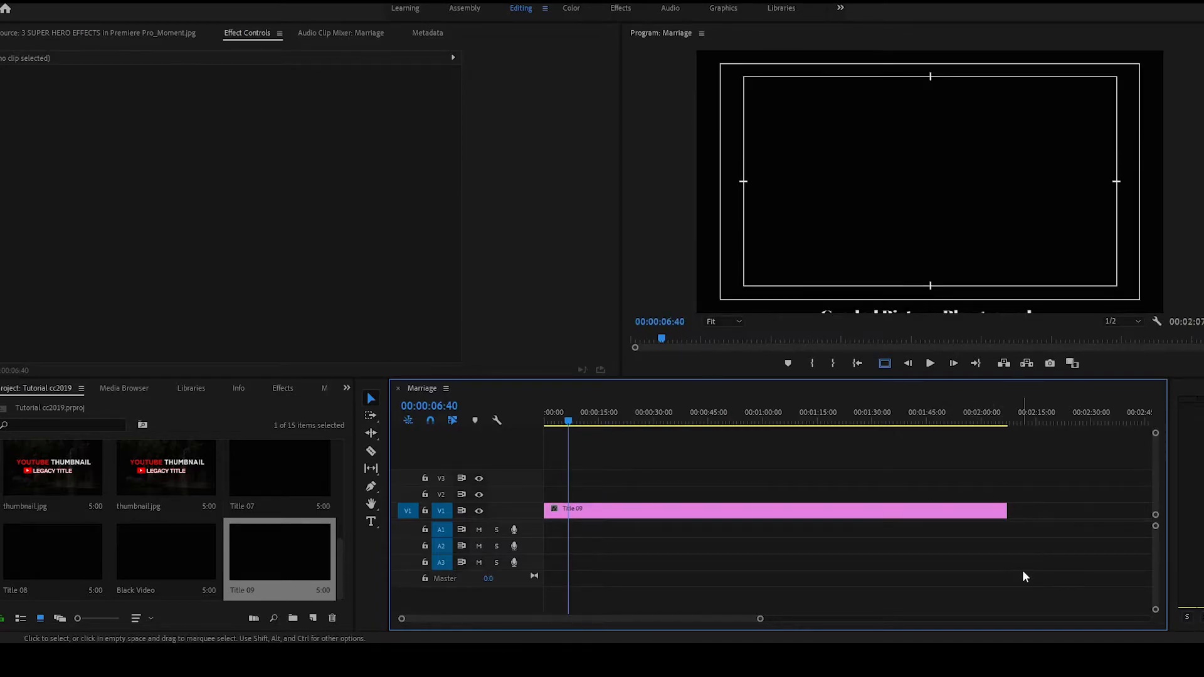
key("space")
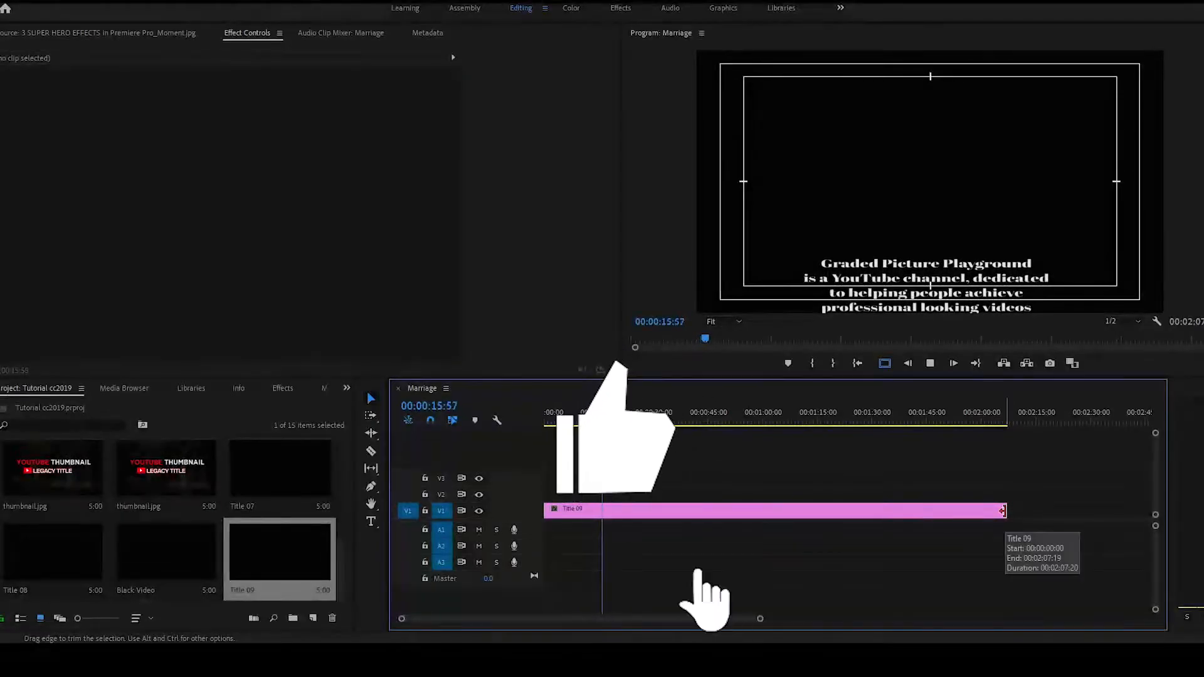
Step: Shorten the Title 09 clip to about 1 minute and preview the roll from the start of the sequence
left_click_drag(1002, 511, 881, 513)
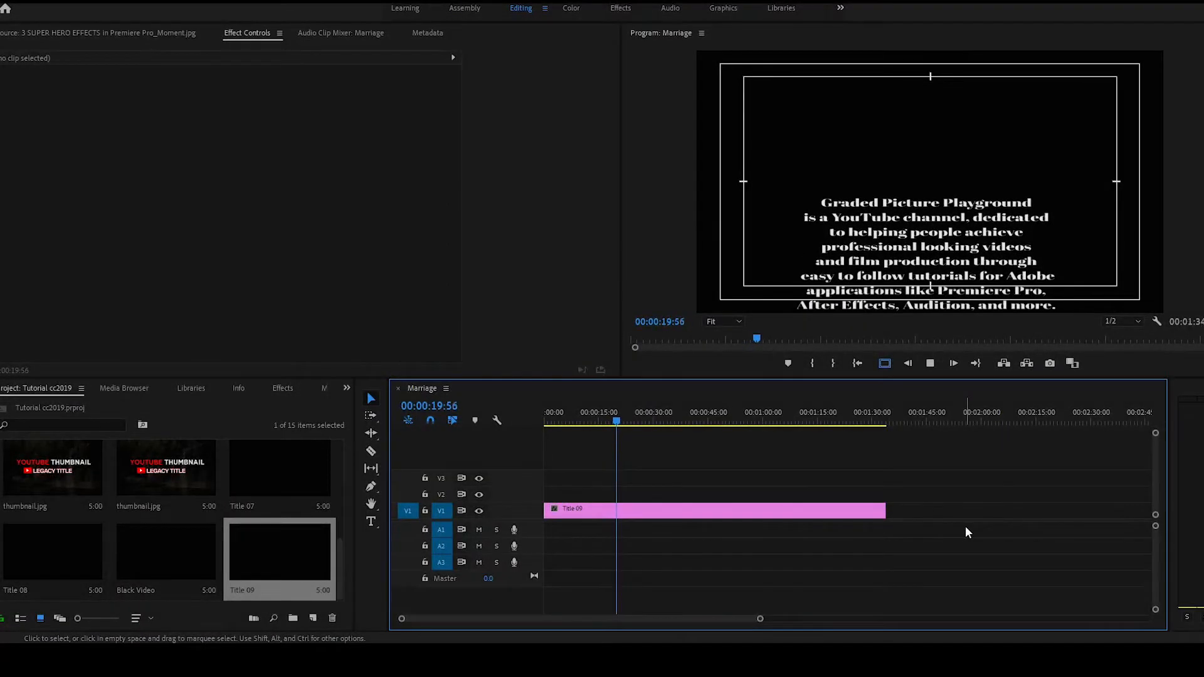
left_click_drag(884, 511, 761, 511)
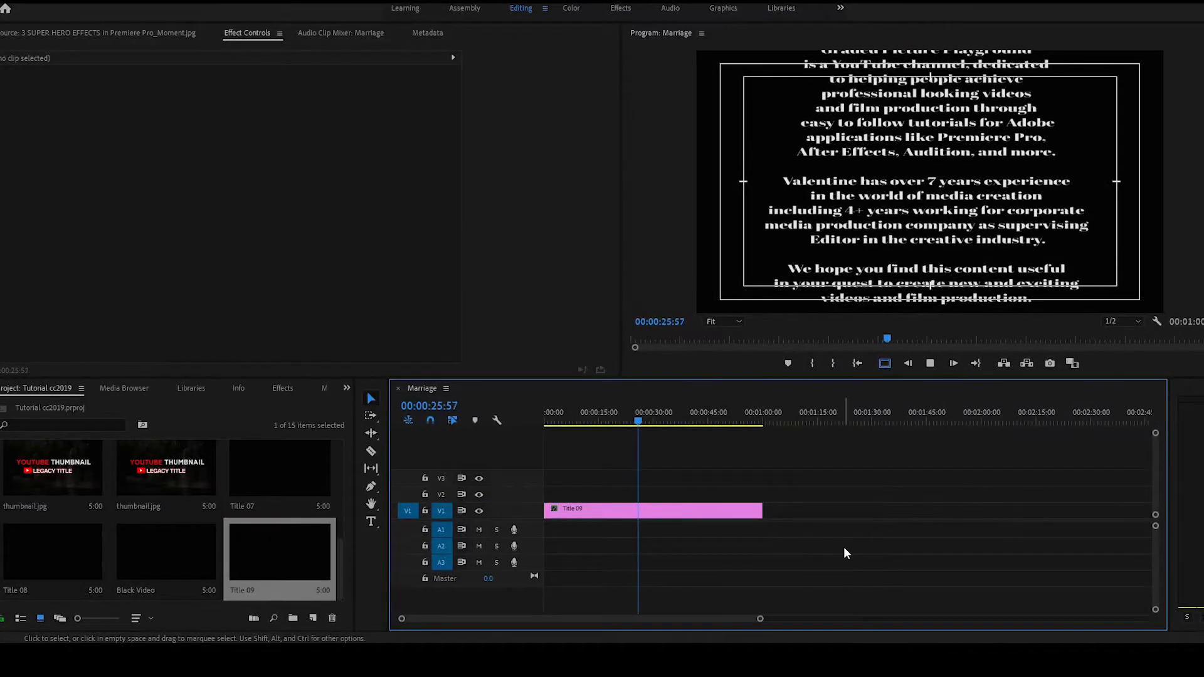
left_click_drag(644, 419, 500, 421)
key("space")
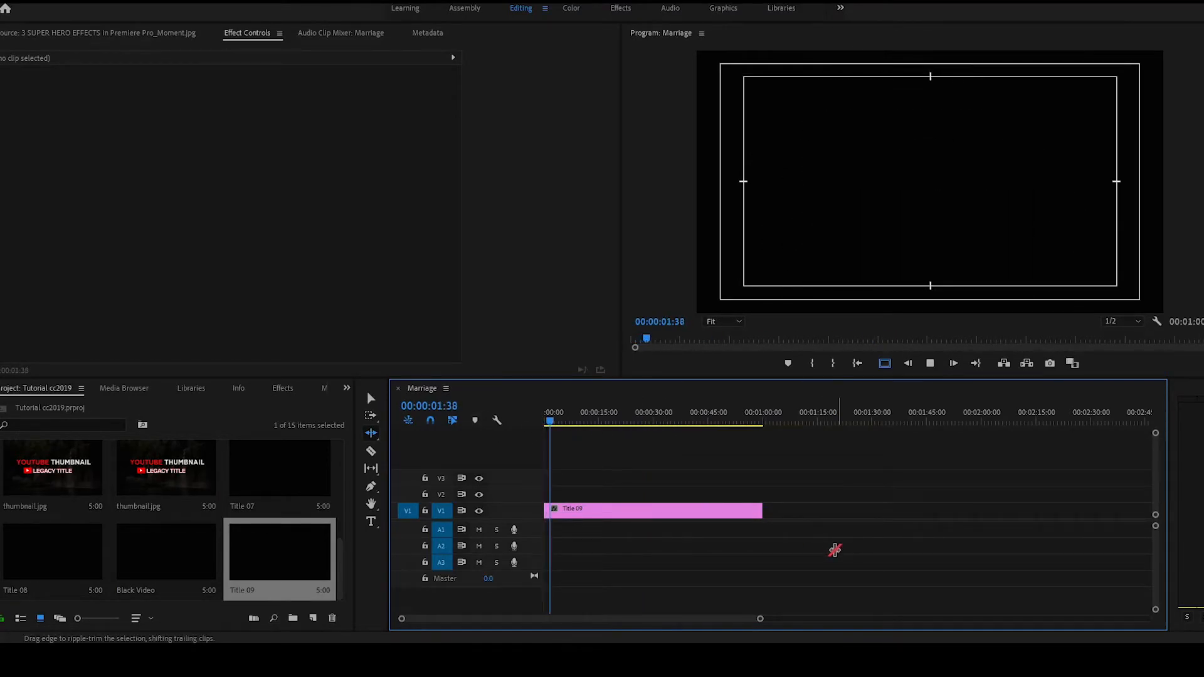
key("v")
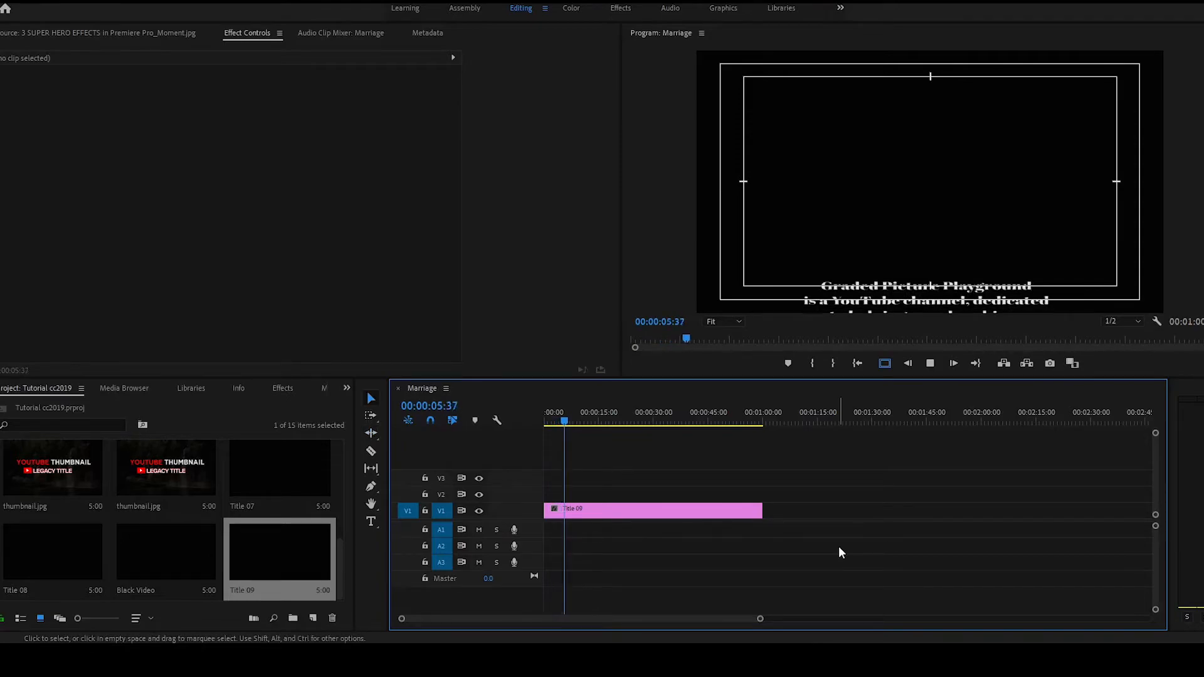
key("space")
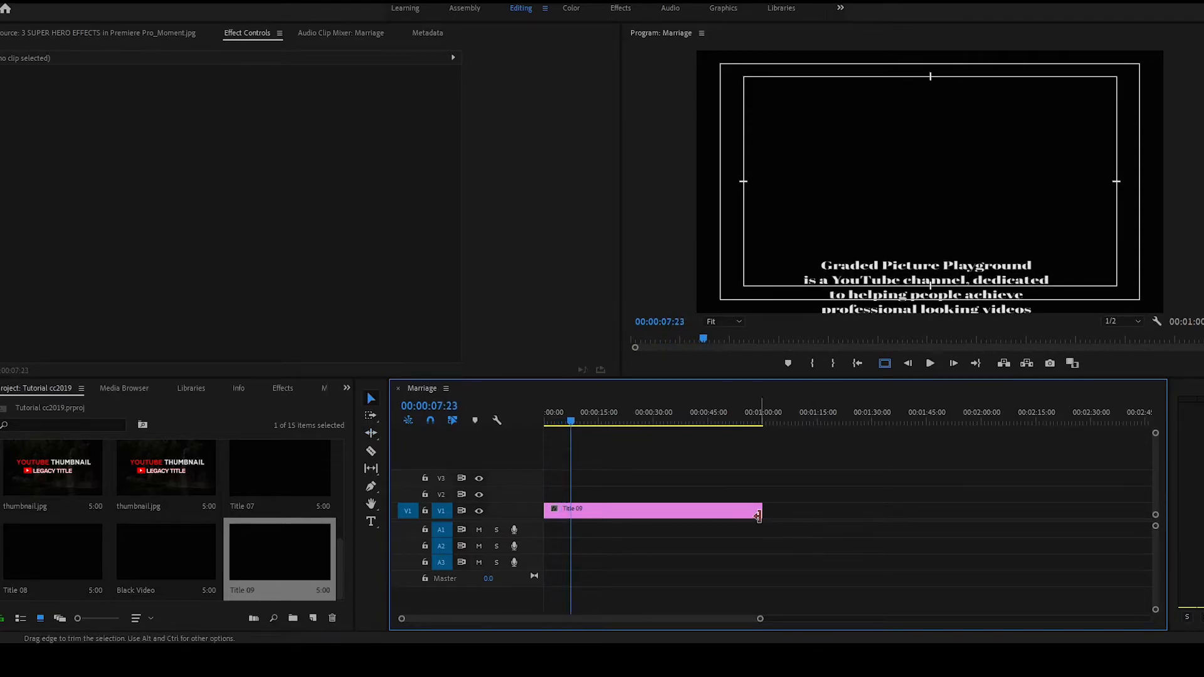
Step: Shorten the Title 09 clip to about 29 seconds and play back the faster roll
left_click_drag(756, 515, 648, 512)
key("space")
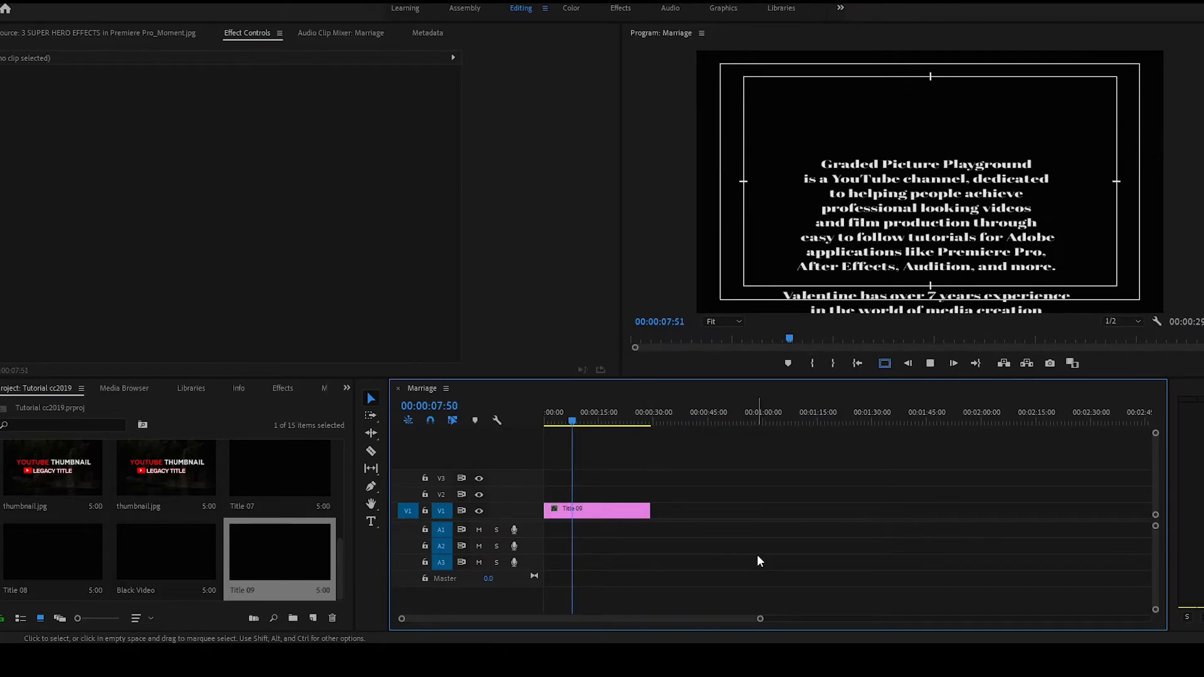